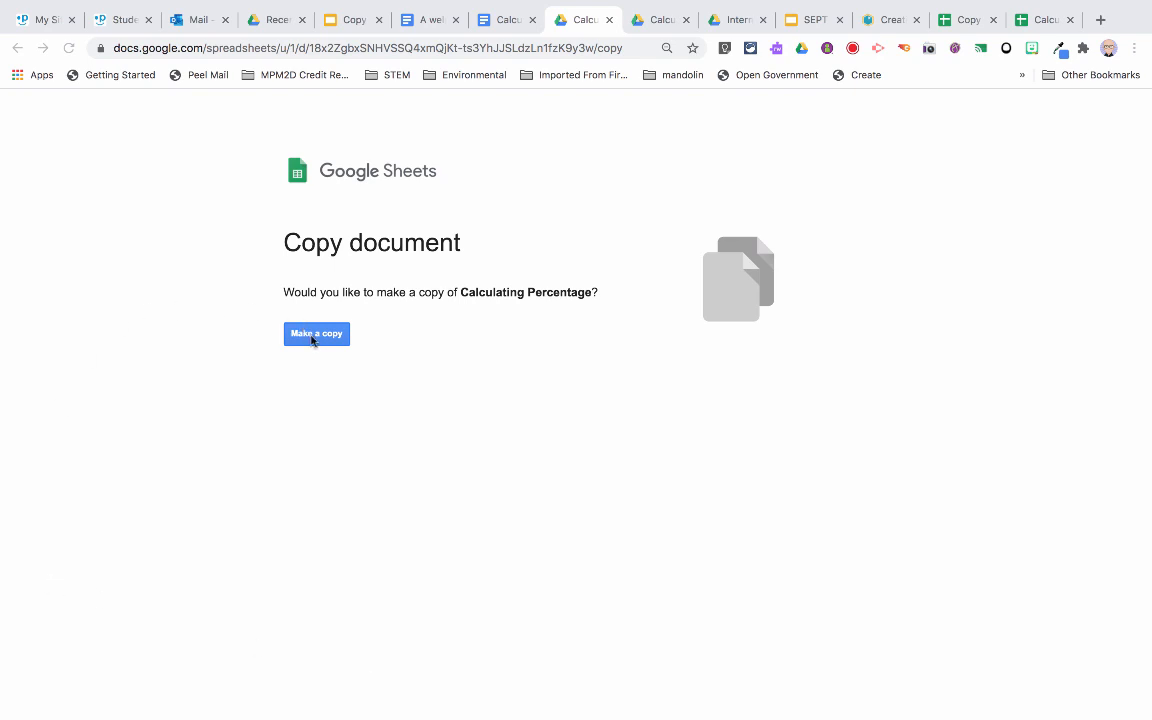
# - Make a personal copy of the Calculating Percentage spreadsheet
pyautogui.click(316, 342)
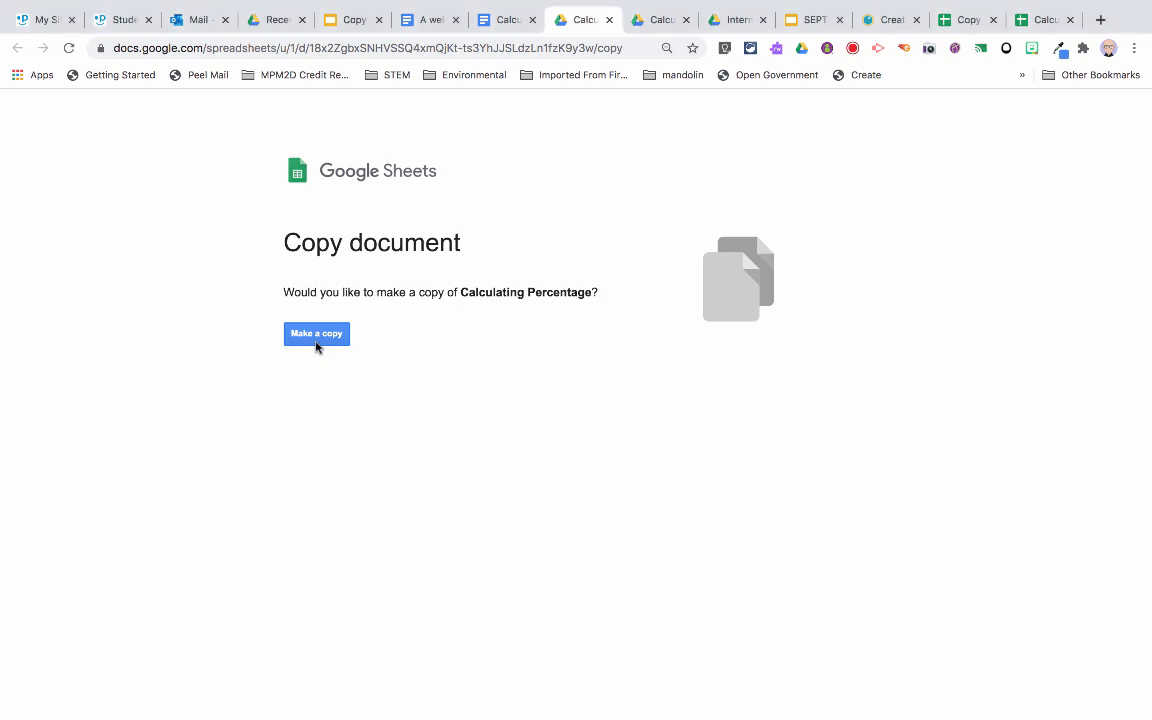
pyautogui.click(314, 342)
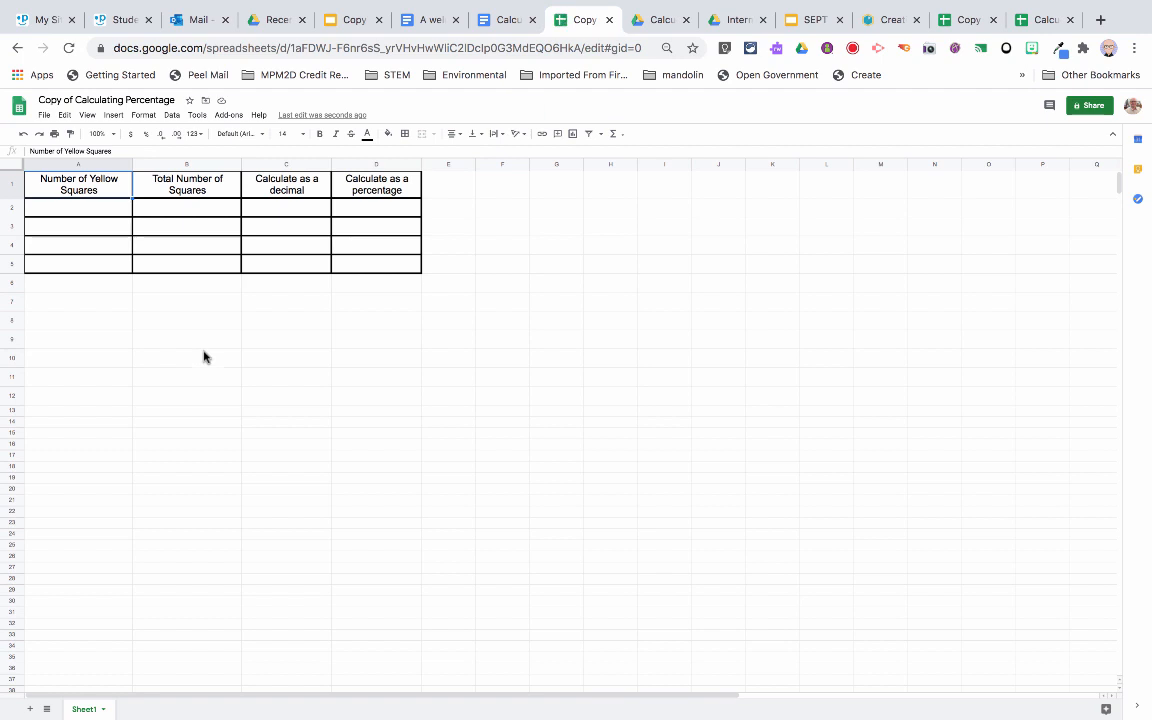
# - Fill the first data row with 100 yellow squares in A2 and 100 total squares in B2
pyautogui.click(65, 210)
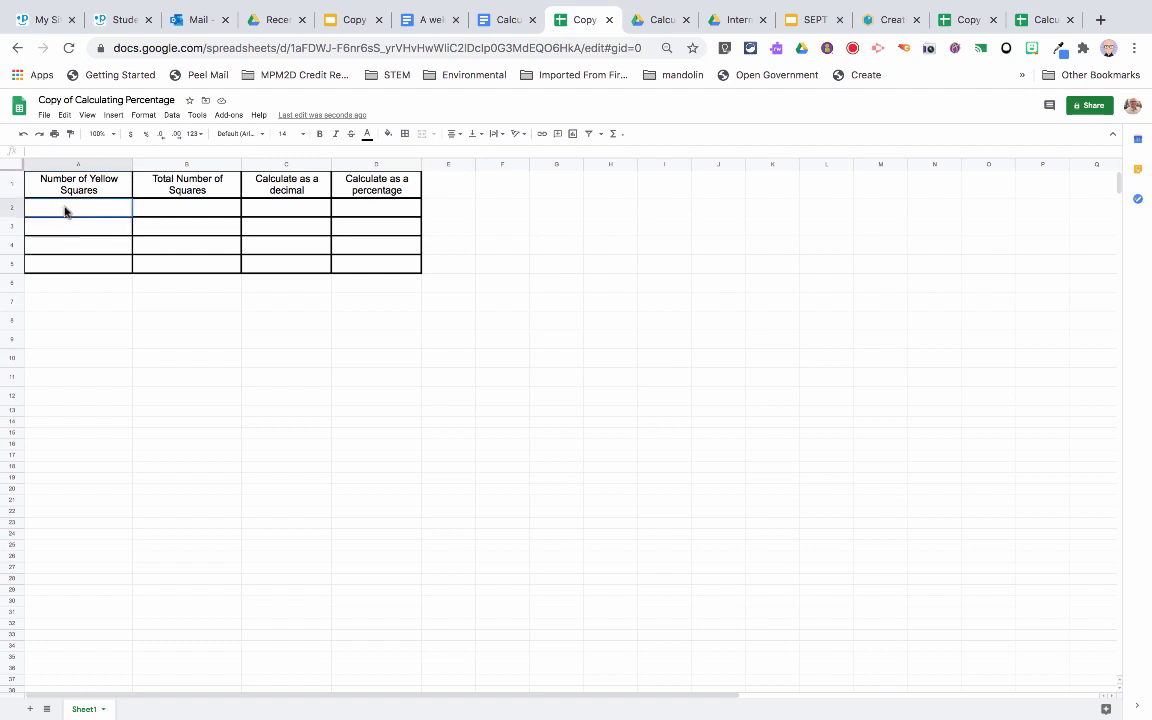
pyautogui.doubleClick(65, 206)
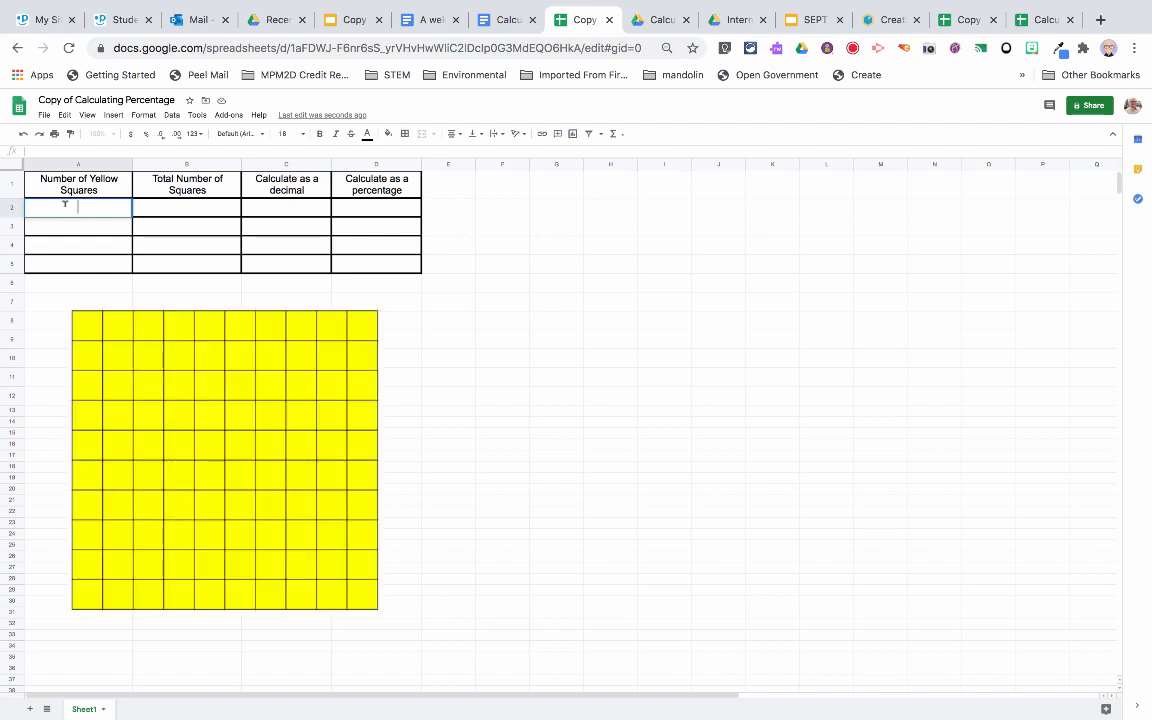
pyautogui.write('100')
pyautogui.press('Tab')
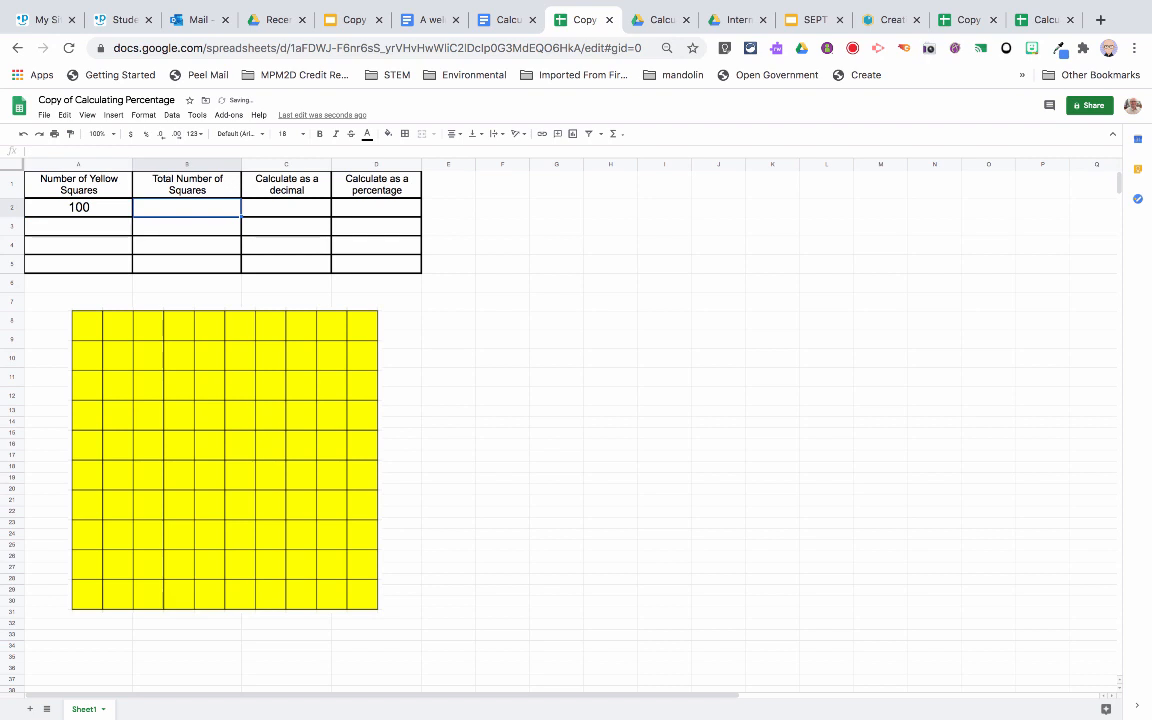
pyautogui.write('100')
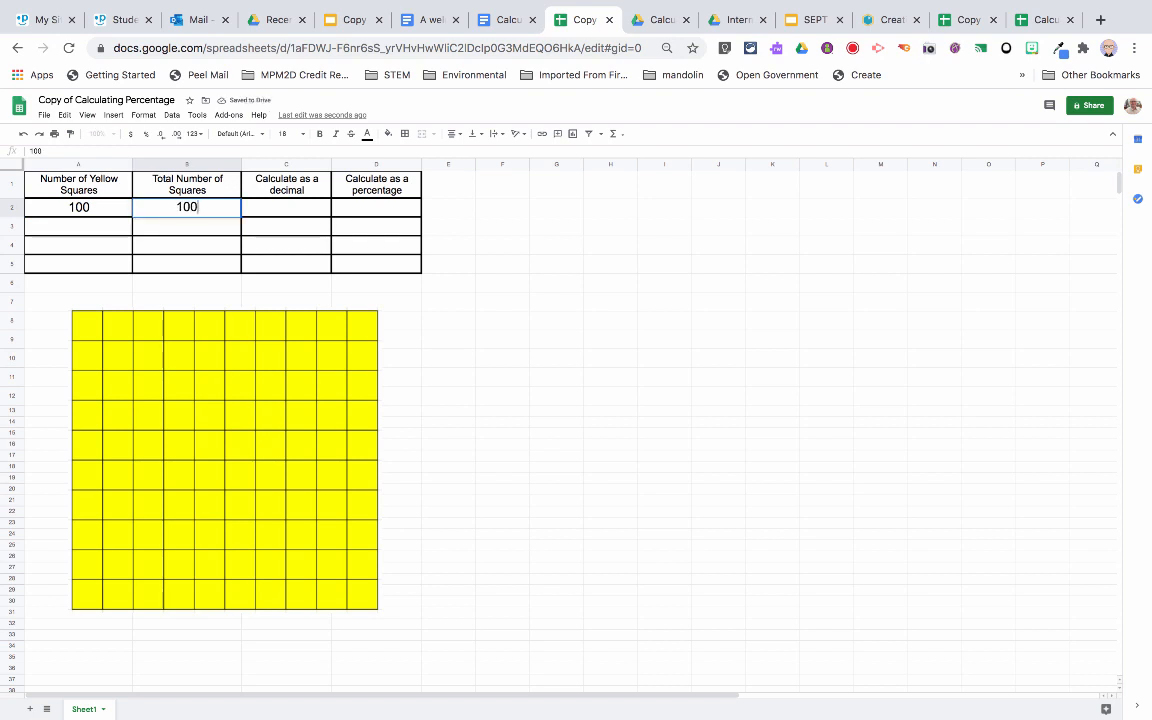
pyautogui.press('Tab')
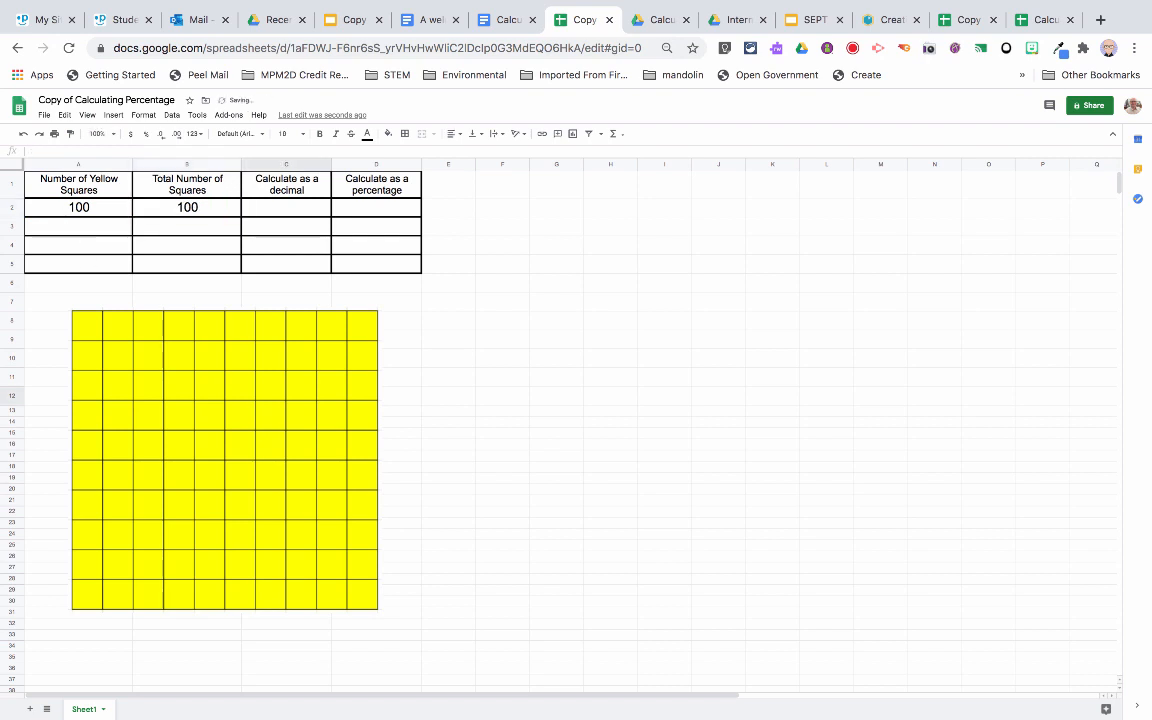
# - Calculate the first row's decimal in C2 with the formula =A2/B2
pyautogui.click(262, 211)
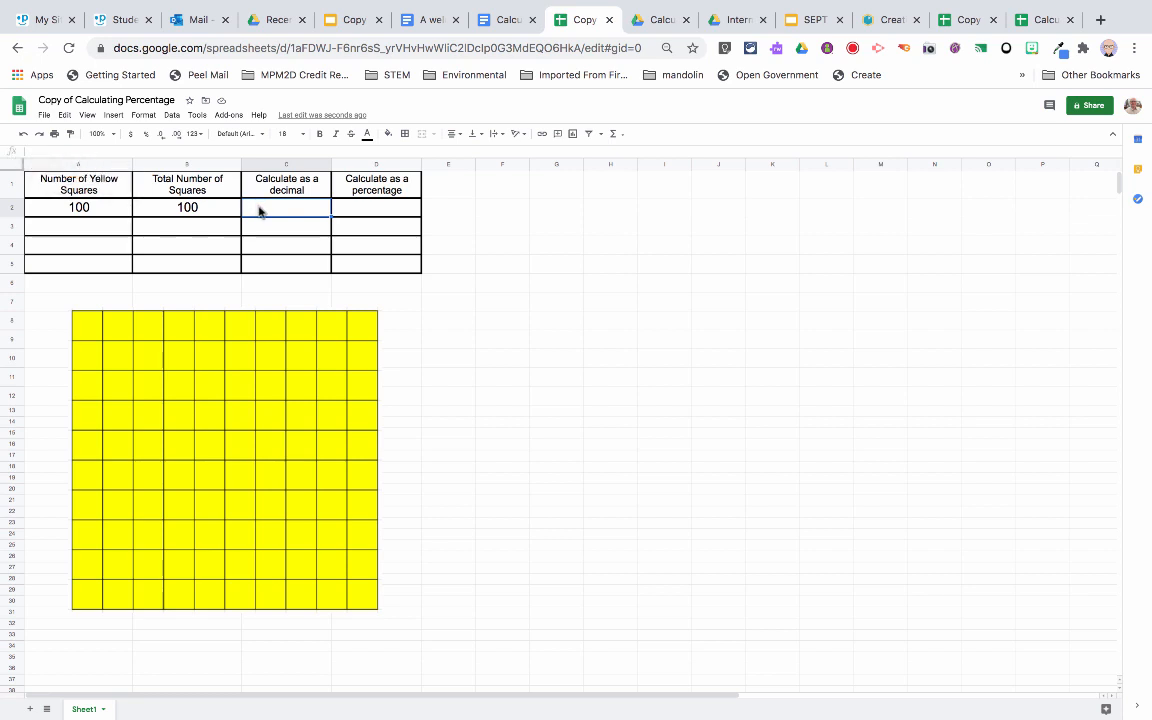
pyautogui.write('=')
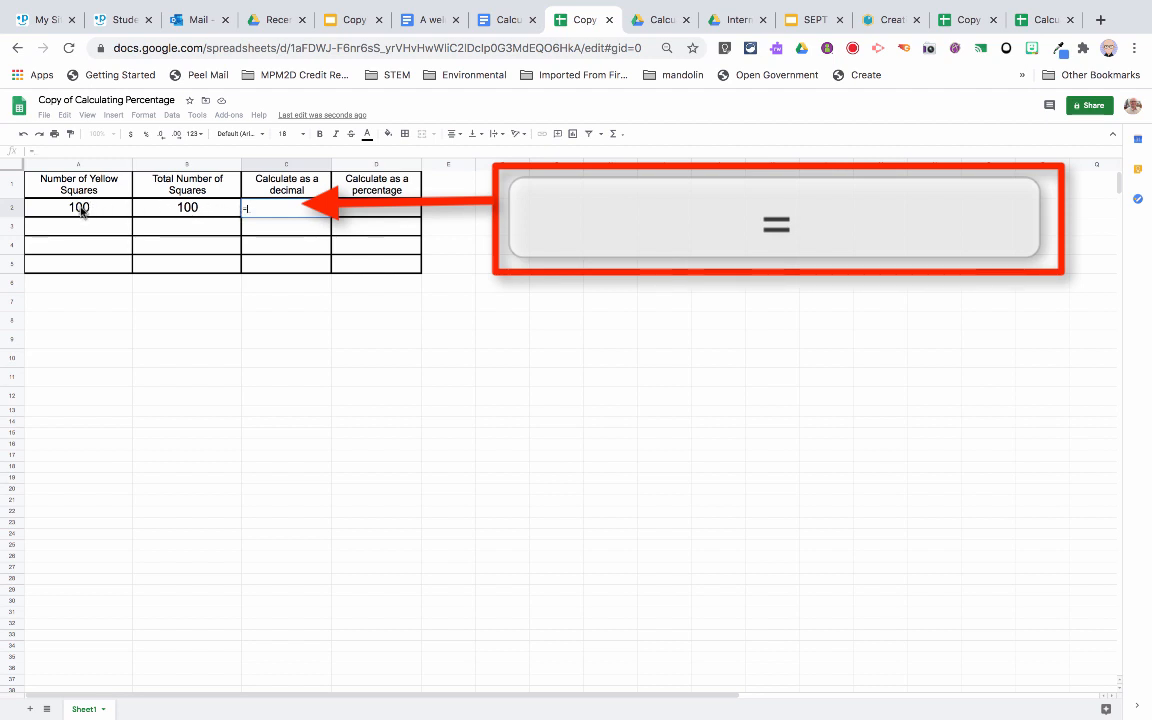
pyautogui.click(81, 210)
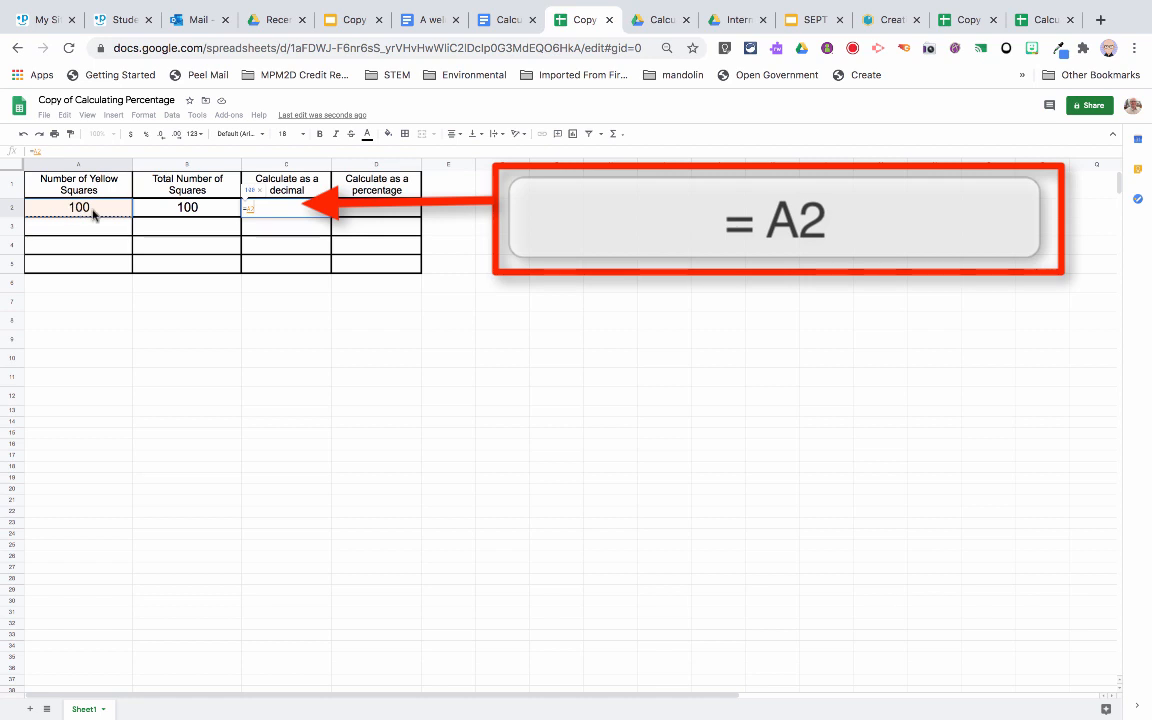
pyautogui.write('/')
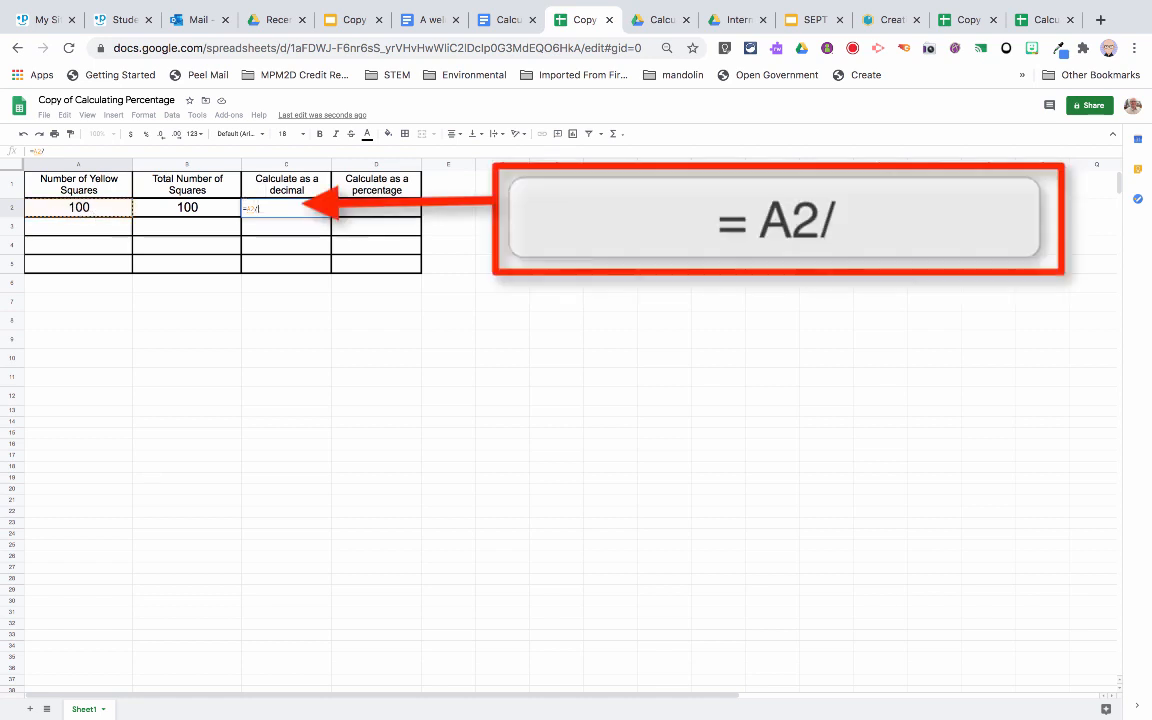
pyautogui.click(180, 207)
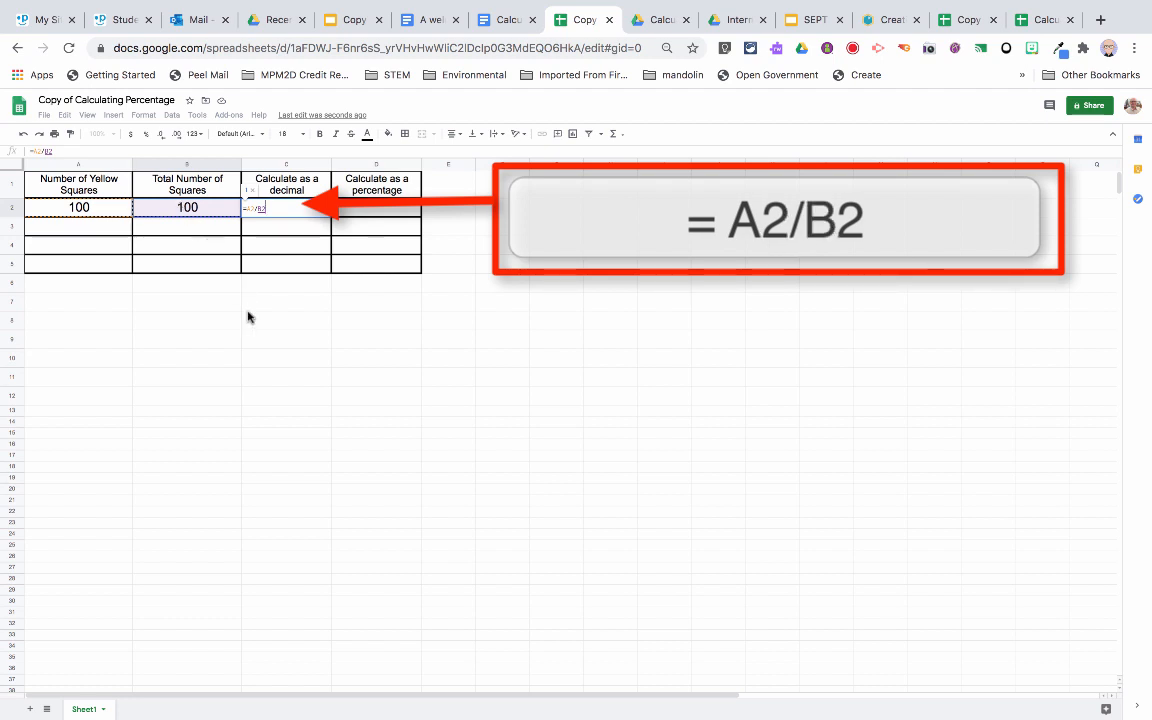
pyautogui.press('Return')
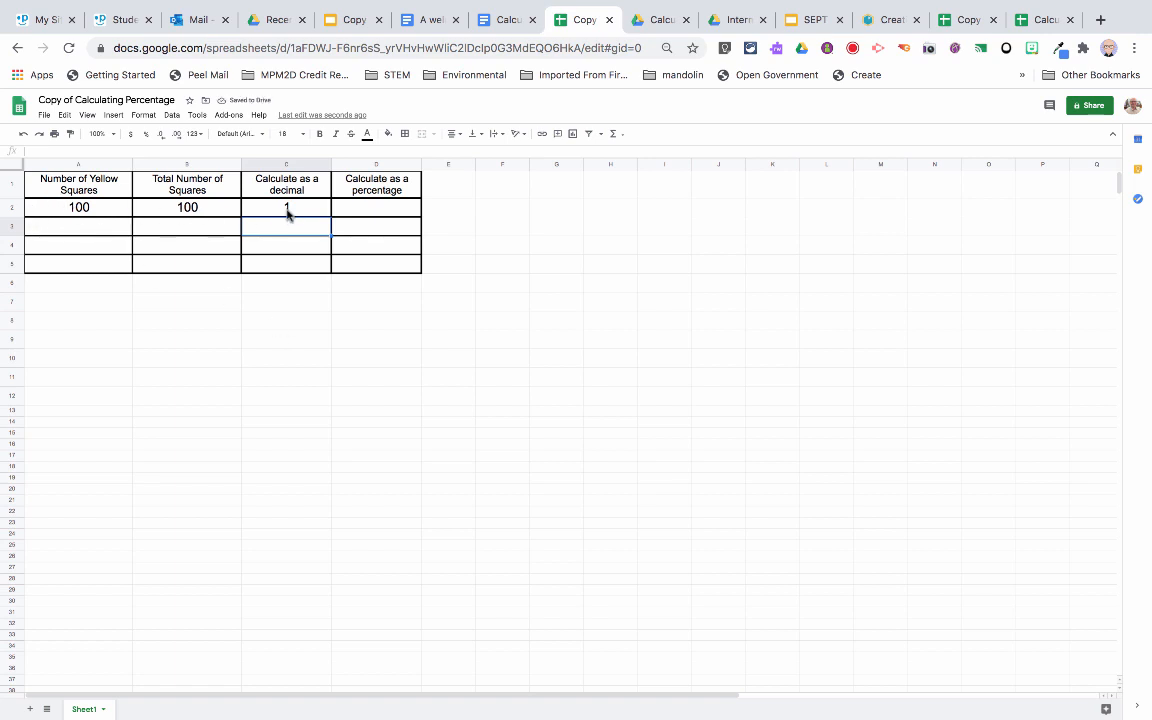
# - Calculate the first row's percentage in D2 with the formula =(A2/B2)*100
pyautogui.click(372, 210)
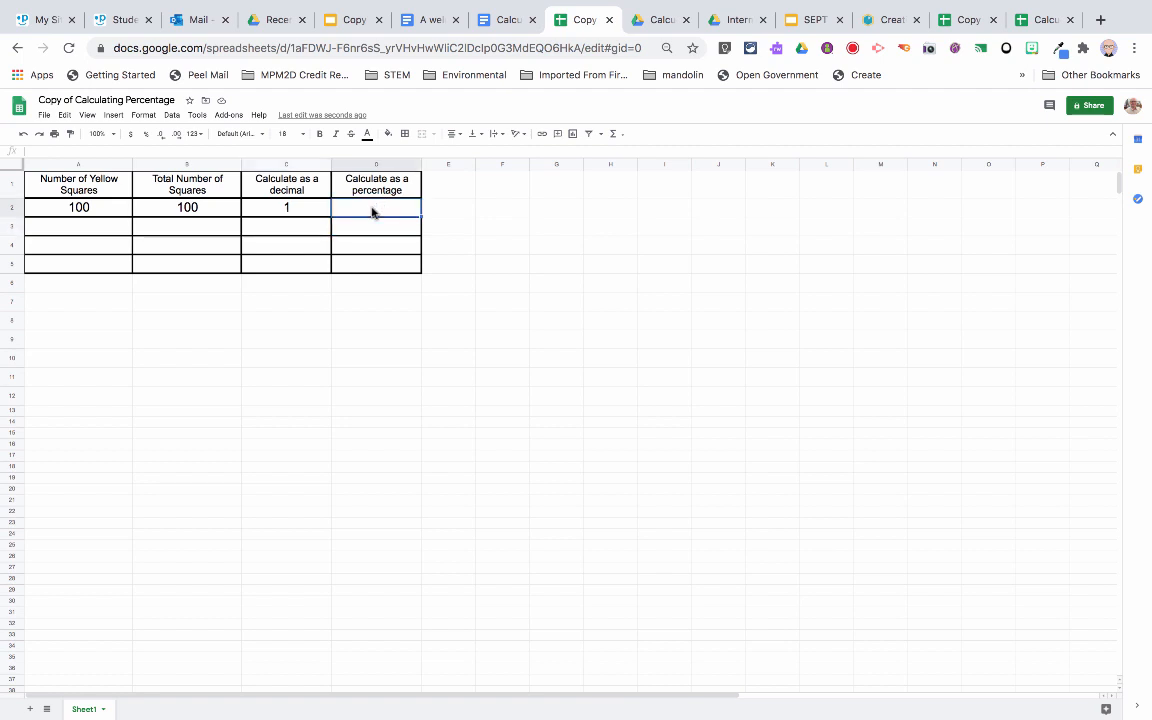
pyautogui.write('=')
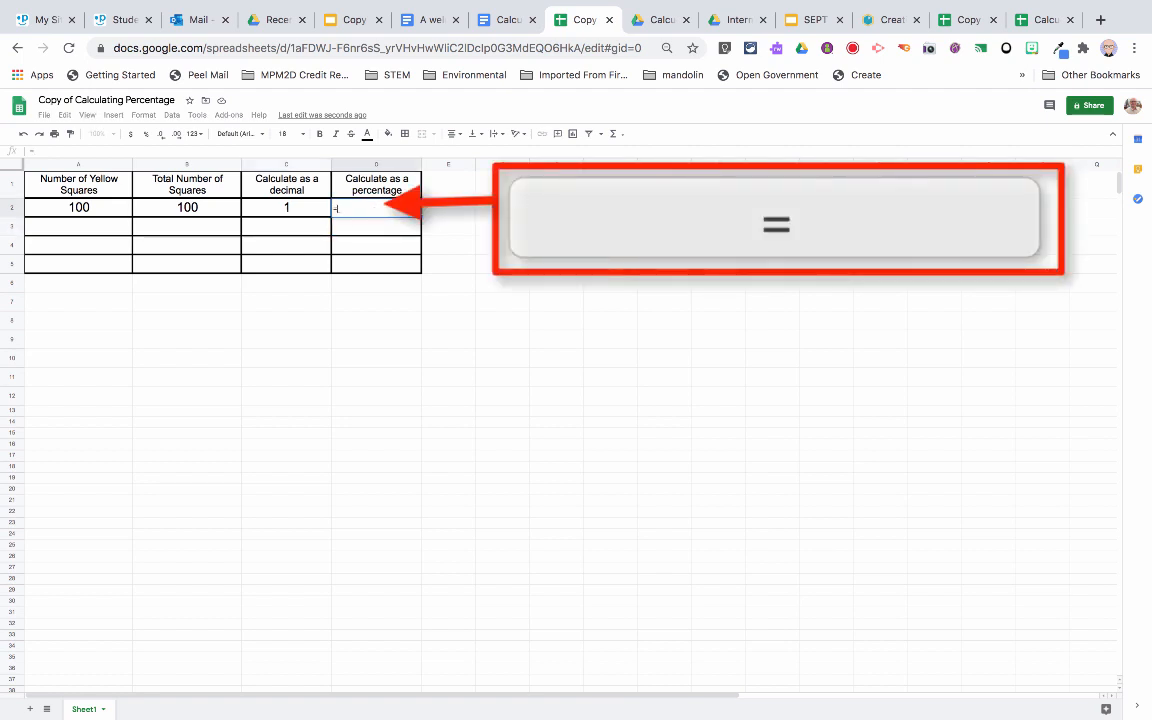
pyautogui.write('(')
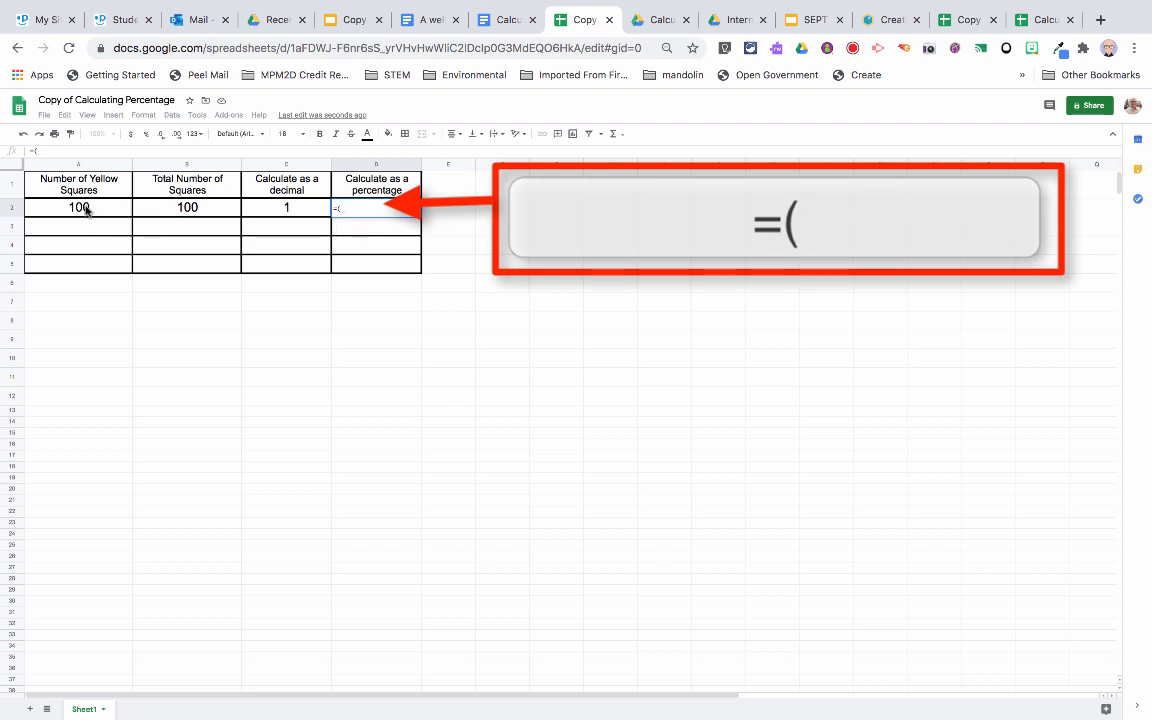
pyautogui.write('A2')
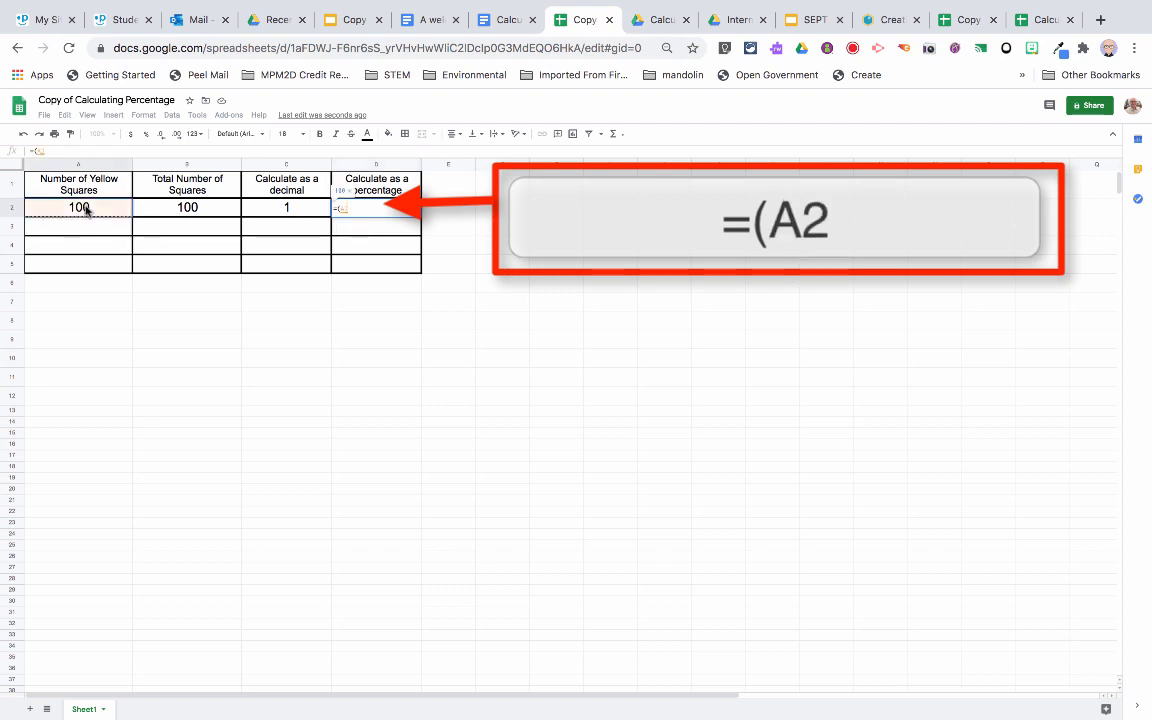
pyautogui.write('/')
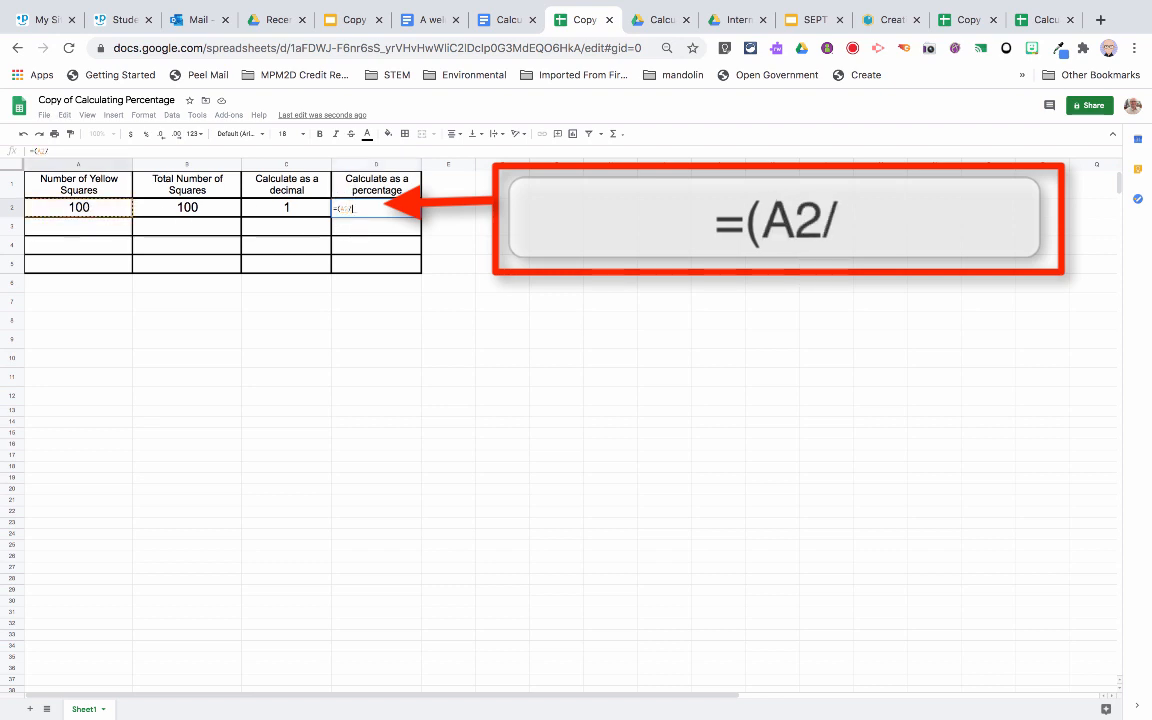
pyautogui.click(193, 208)
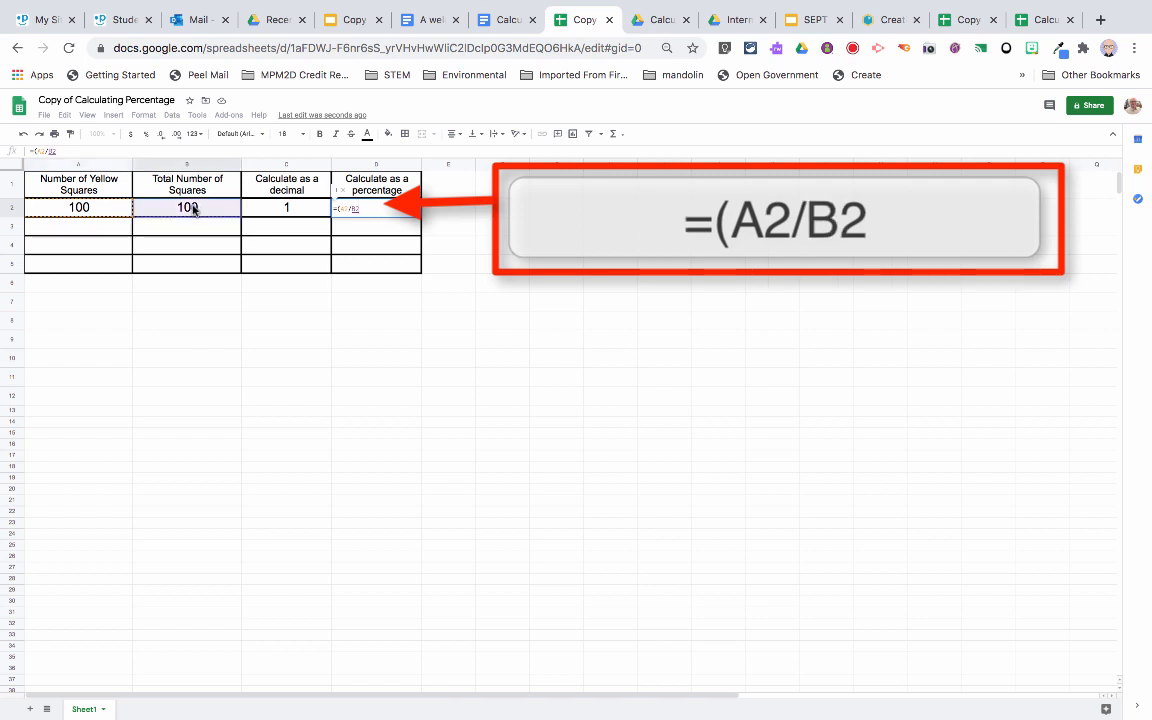
pyautogui.write(')')
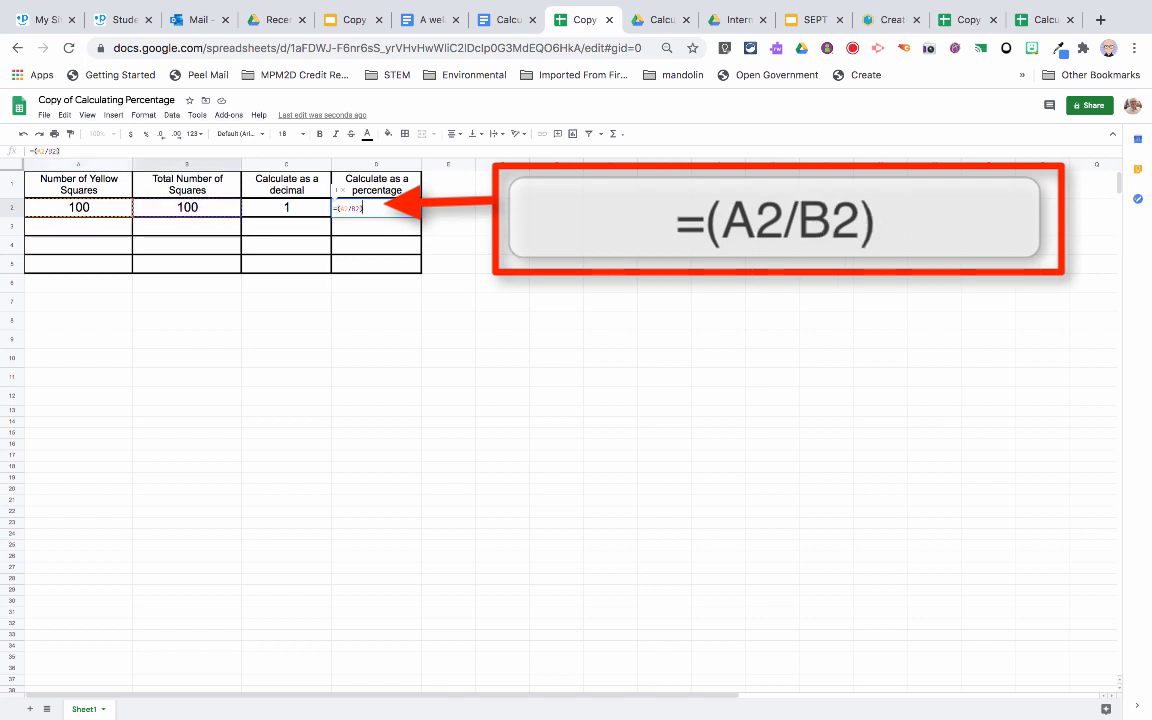
pyautogui.write('*')
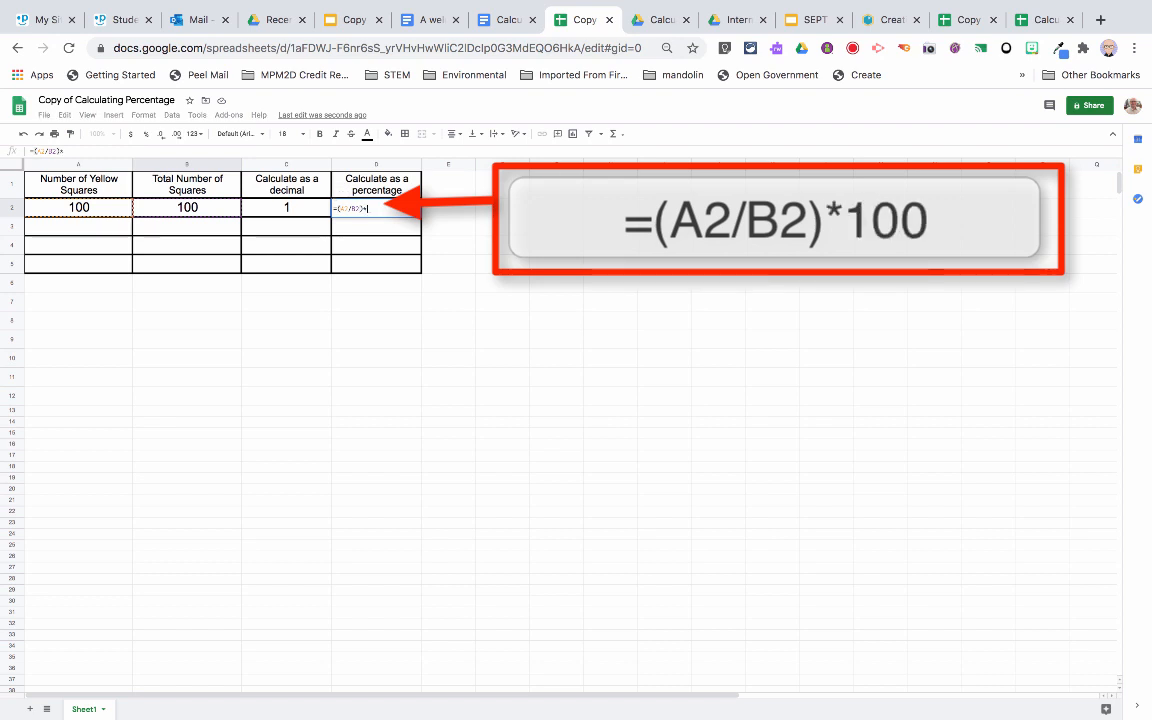
pyautogui.write('100')
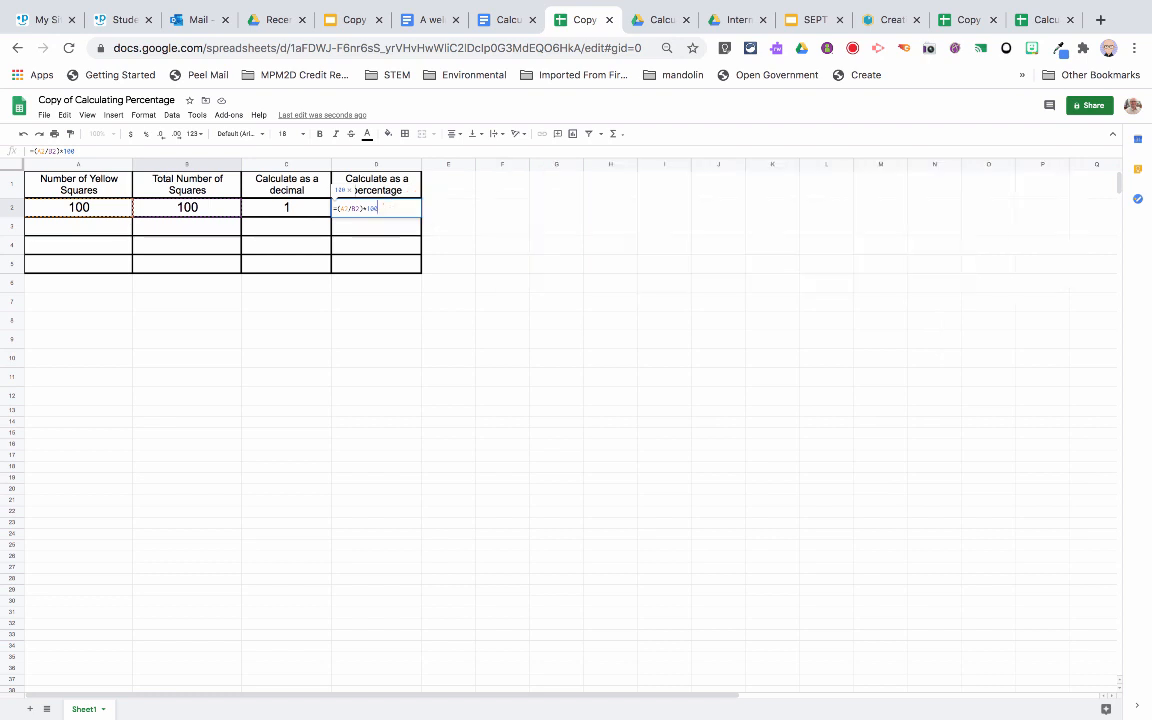
pyautogui.press('Return')
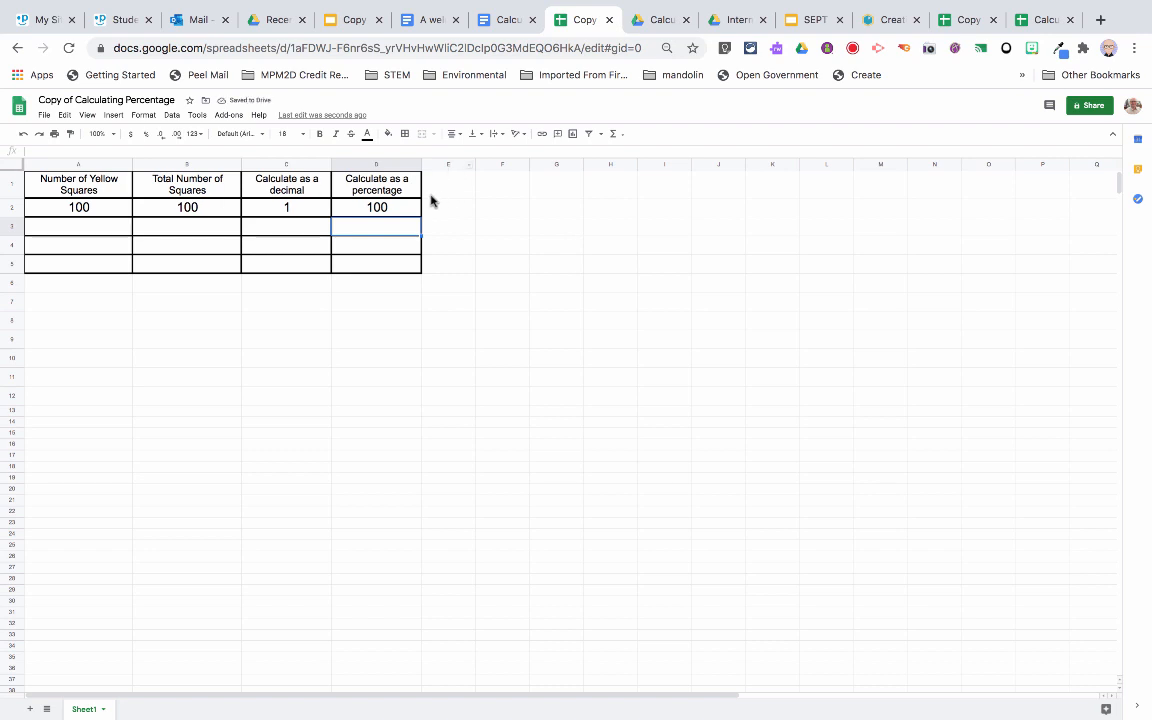
# - Fill the second data row with 10 yellow squares in A3 and 100 total squares in B3
pyautogui.click(80, 225)
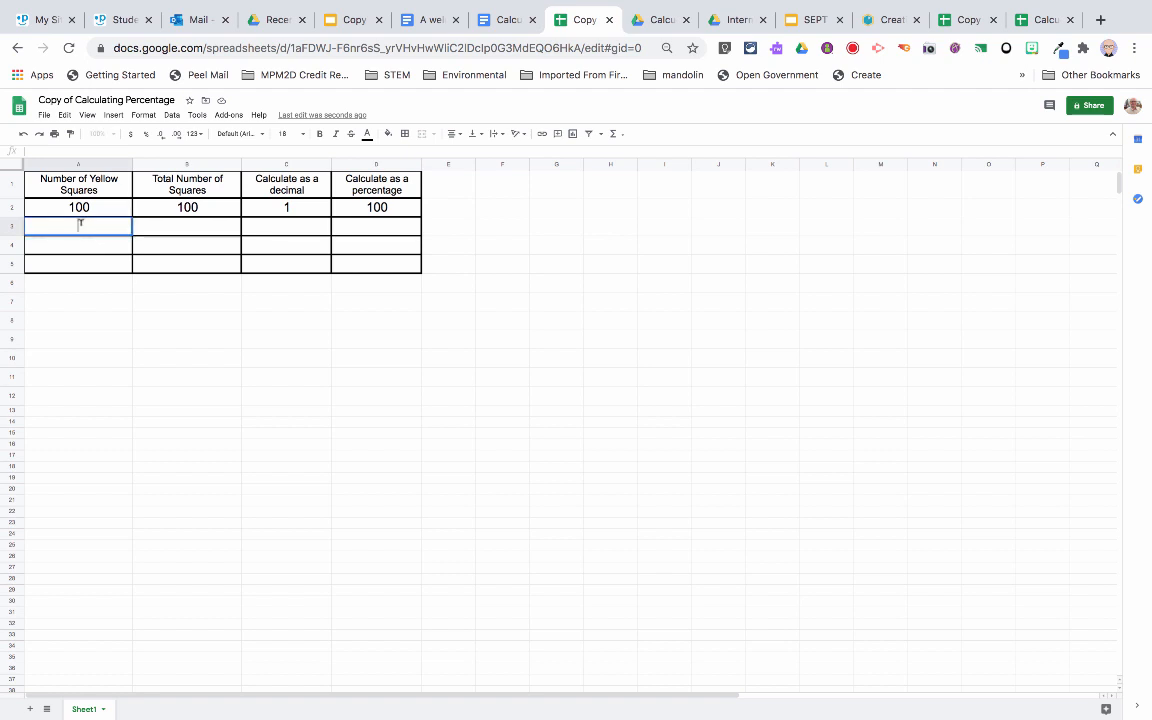
pyautogui.write('10')
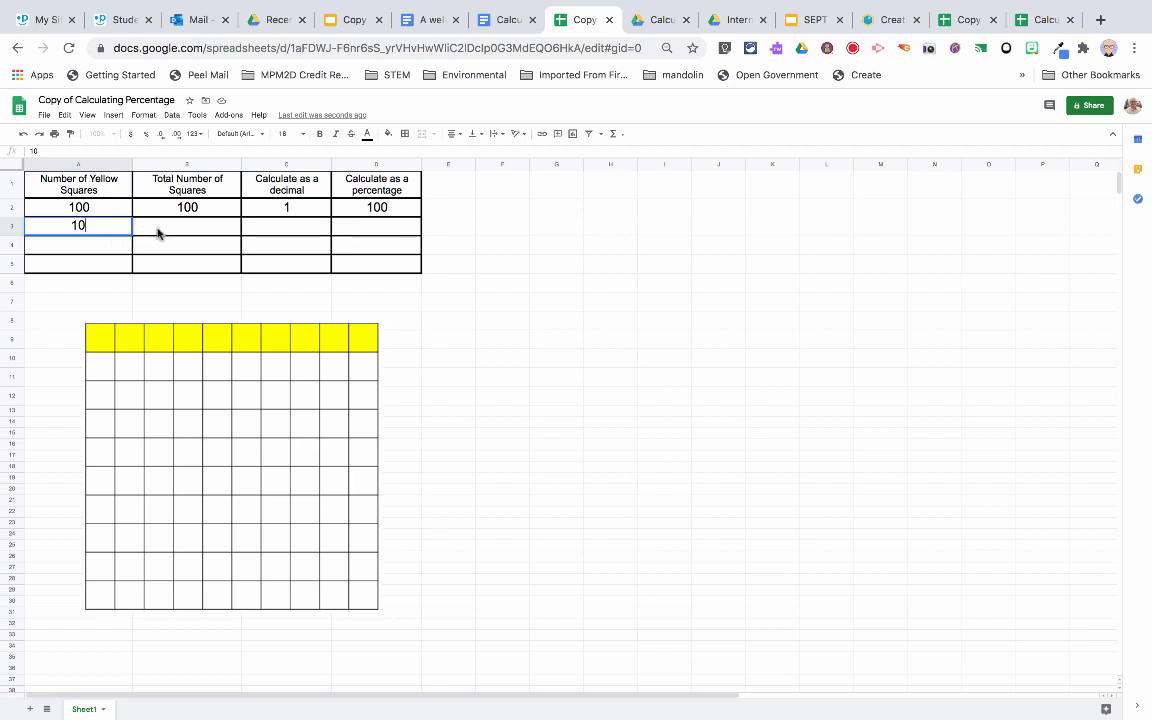
pyautogui.click(157, 232)
pyautogui.write('100')
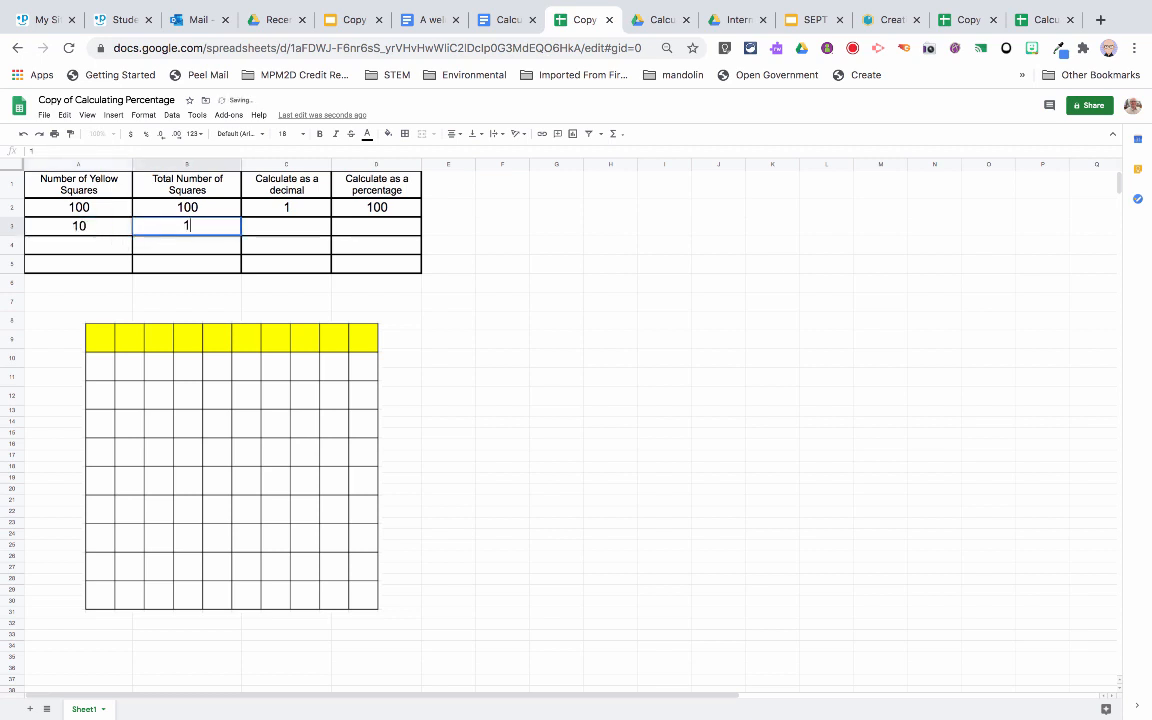
# - Calculate the second row's decimal in C3 with the formula =A3/B3
pyautogui.click(258, 229)
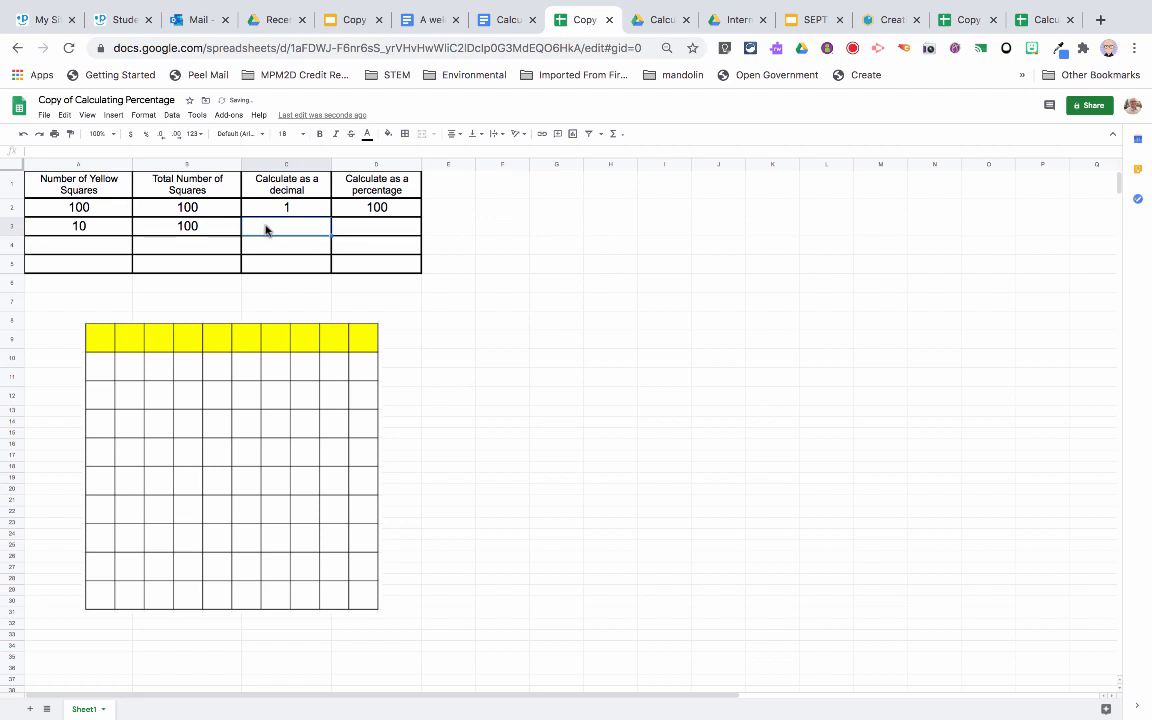
pyautogui.write('=')
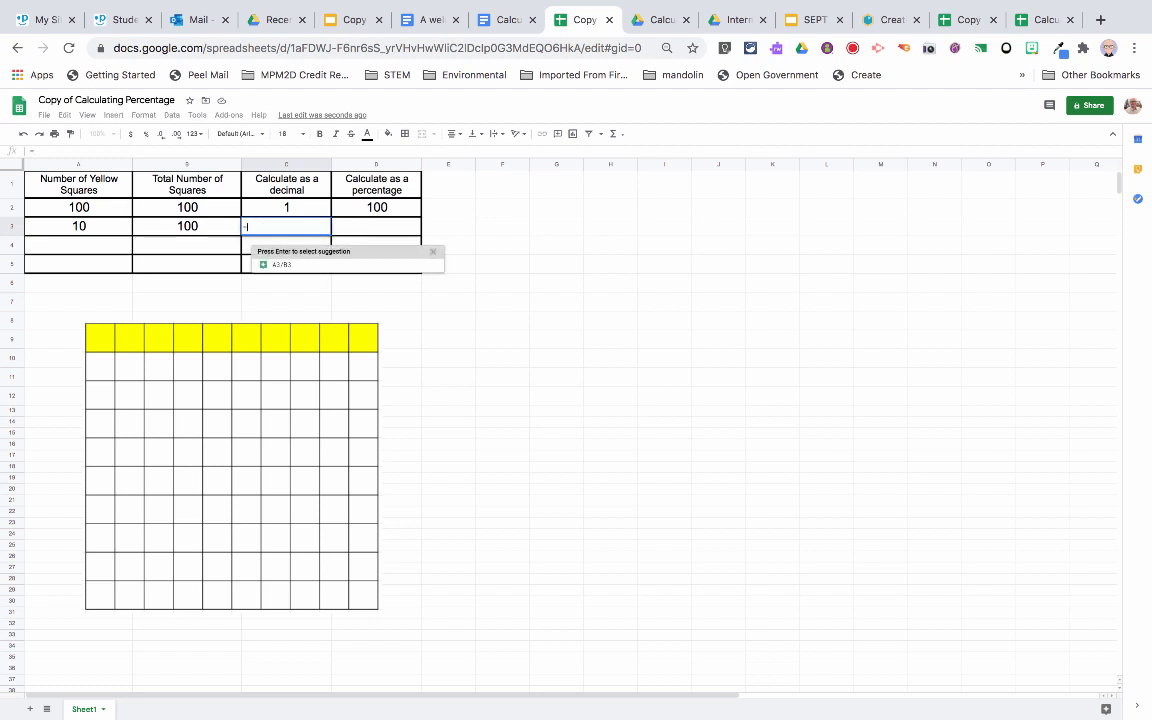
pyautogui.click(92, 228)
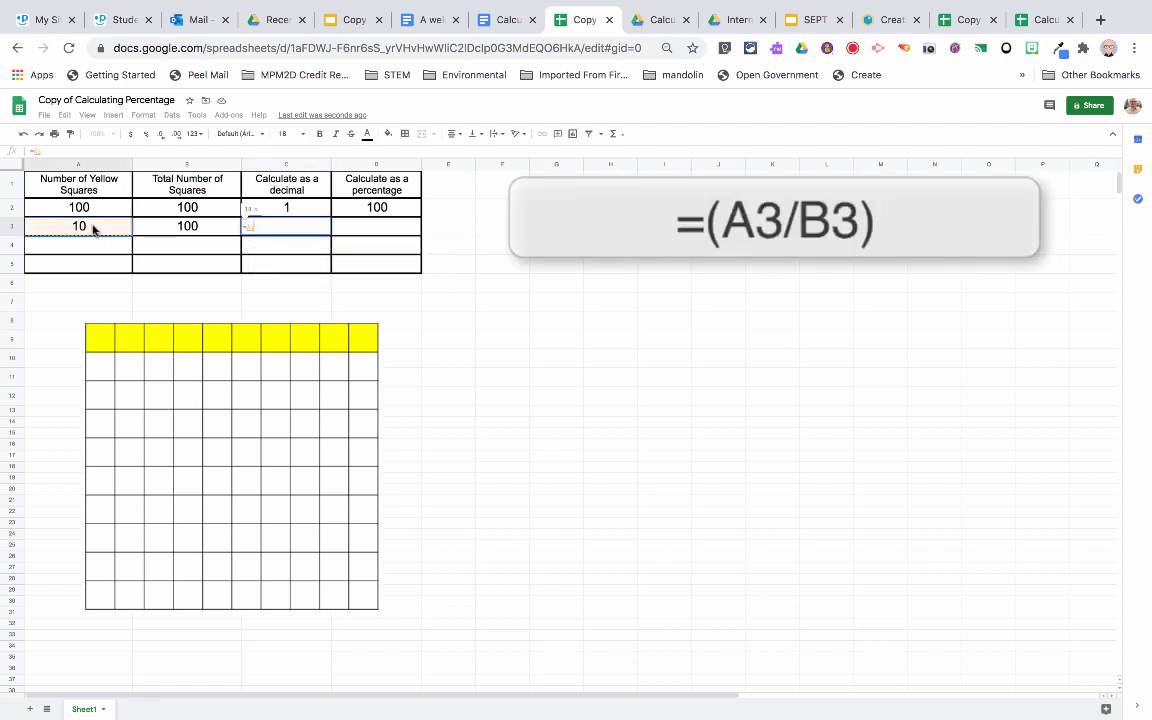
pyautogui.write('/')
pyautogui.click(173, 228)
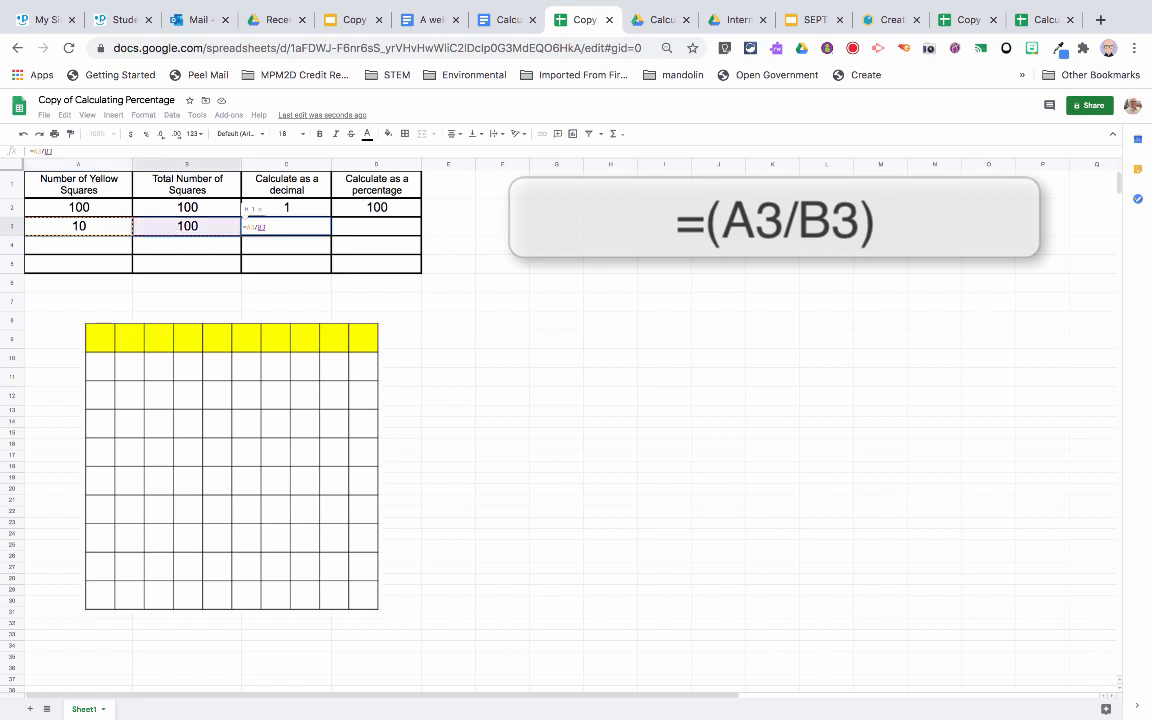
pyautogui.press('Return')
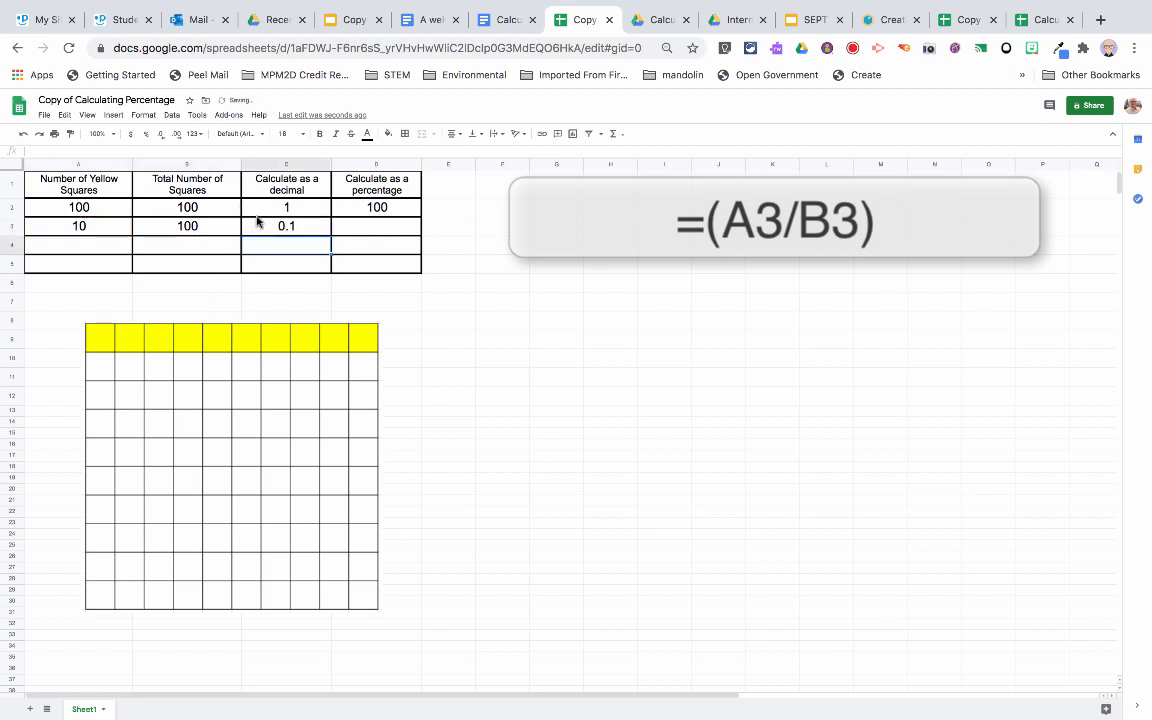
# - Calculate the second row's percentage in D3 with the formula =(A3/B3)*100
pyautogui.click(365, 230)
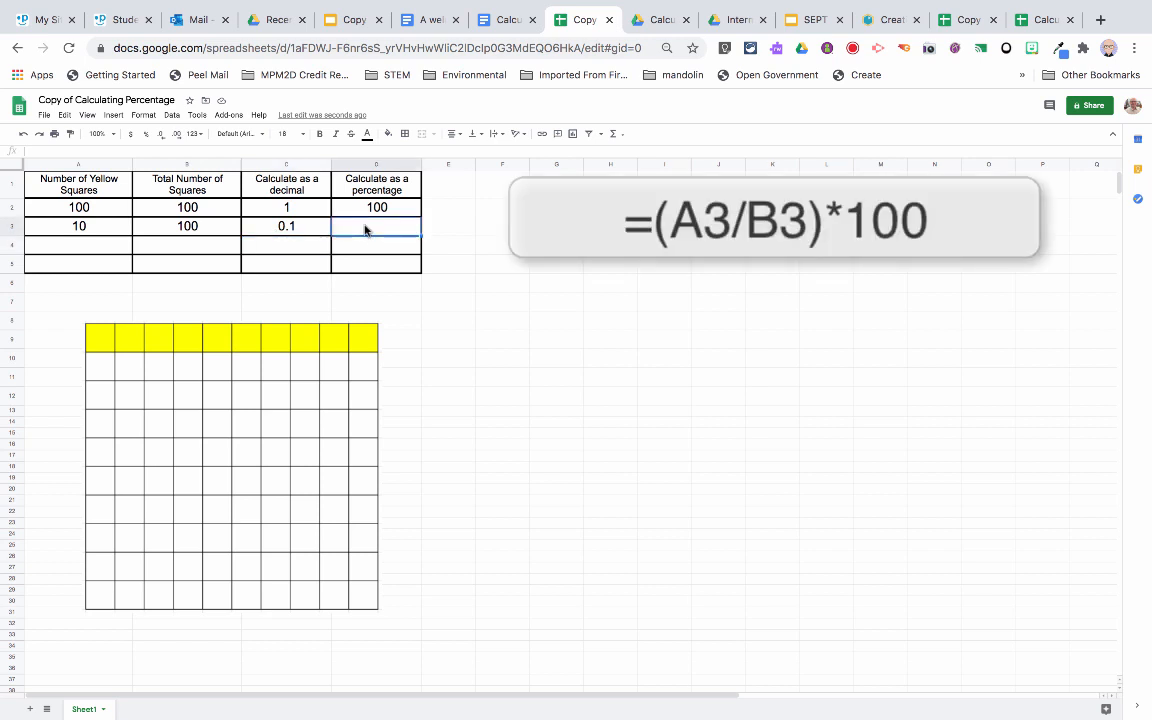
pyautogui.write('=')
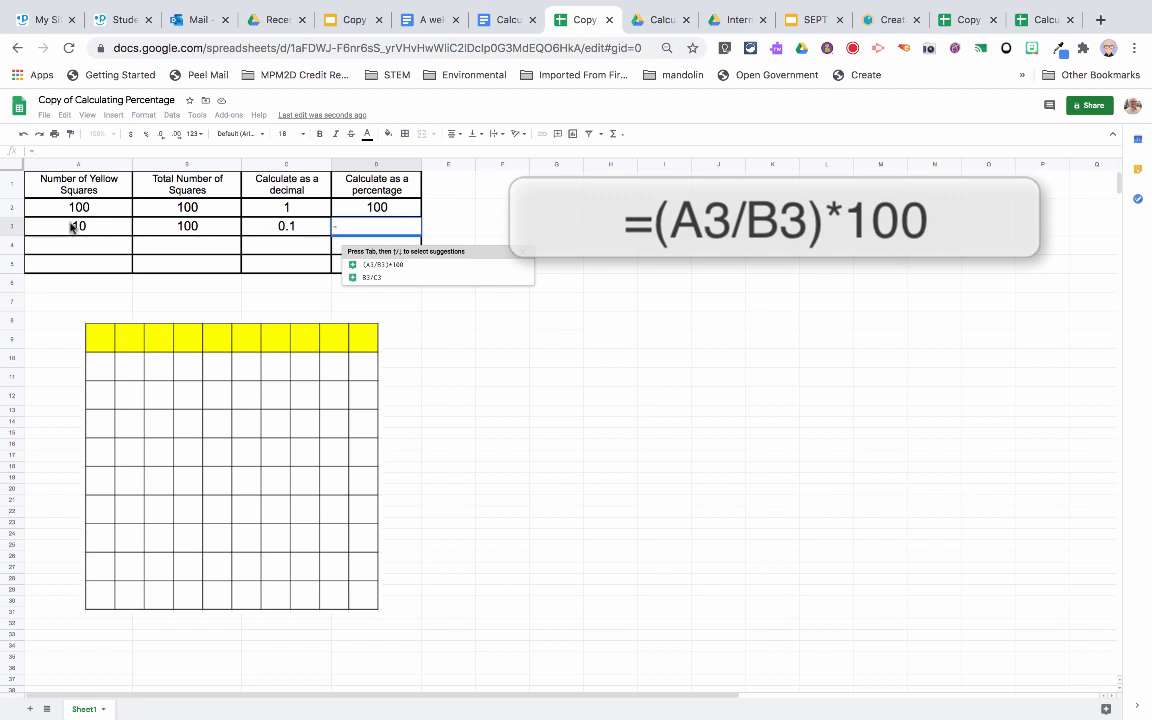
pyautogui.write('(')
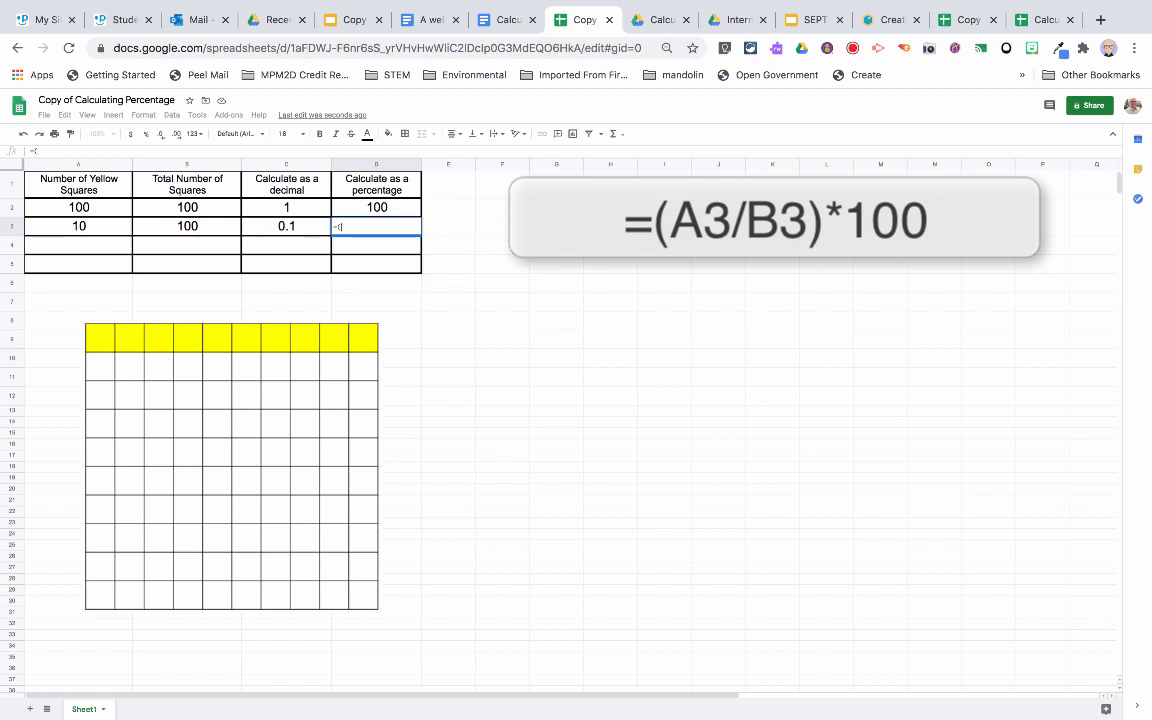
pyautogui.click(77, 227)
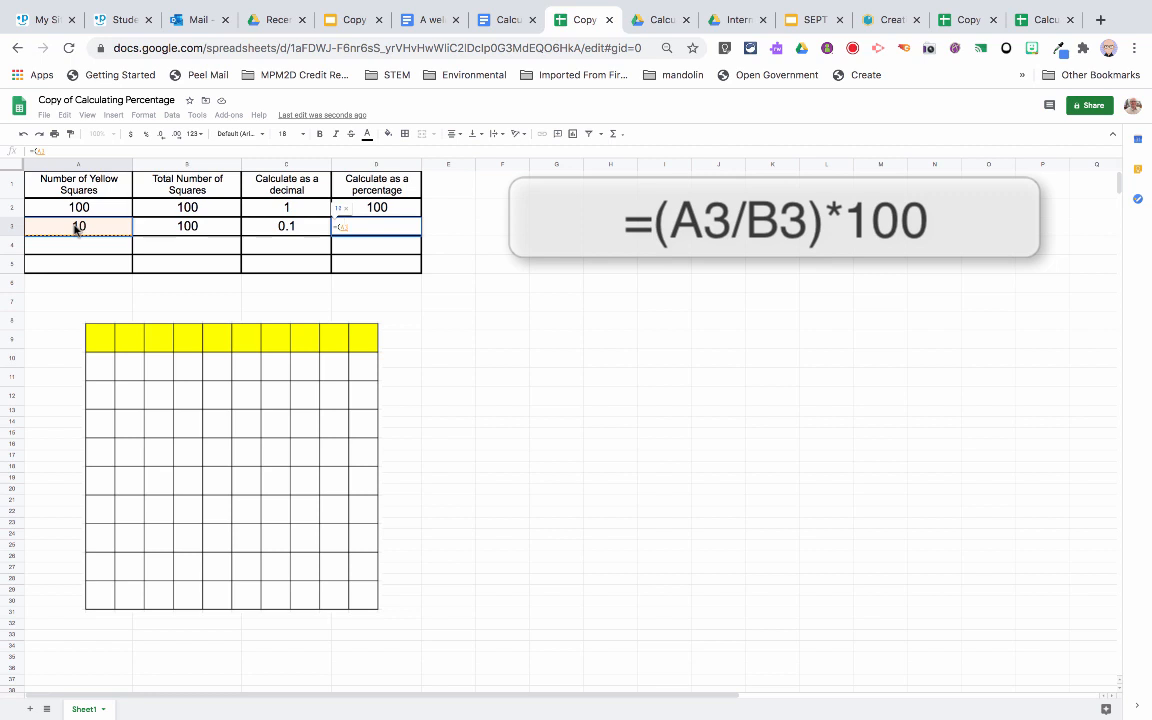
pyautogui.write('/')
pyautogui.click(187, 227)
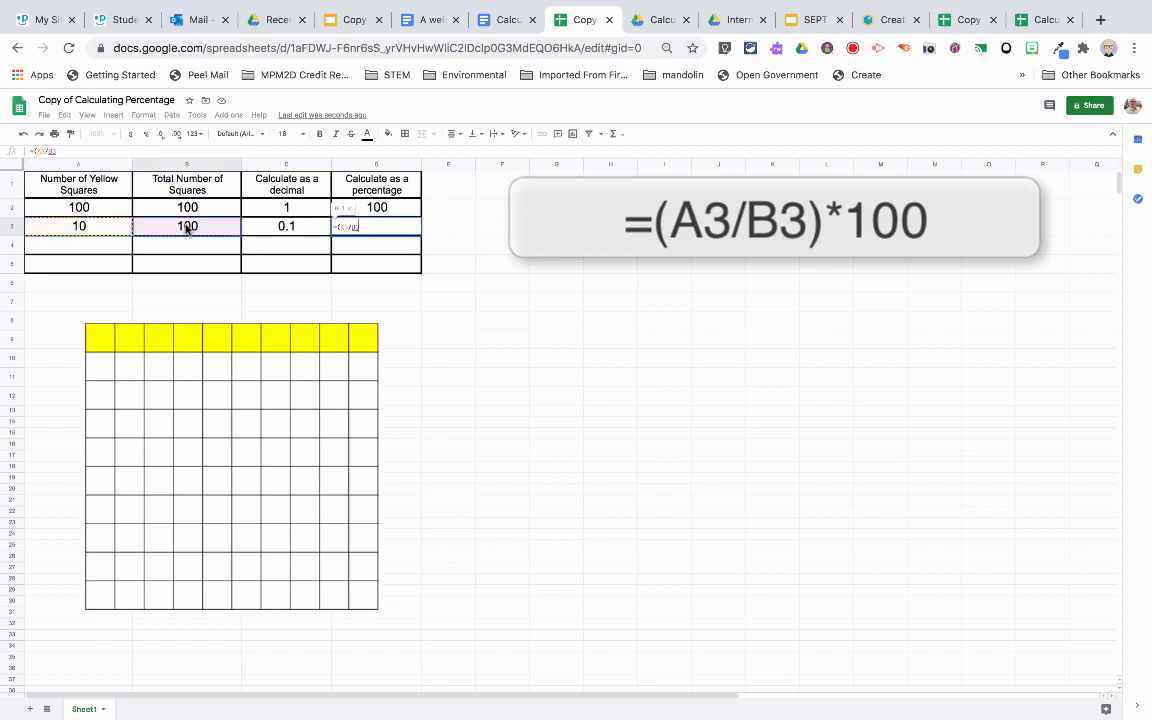
pyautogui.write(')')
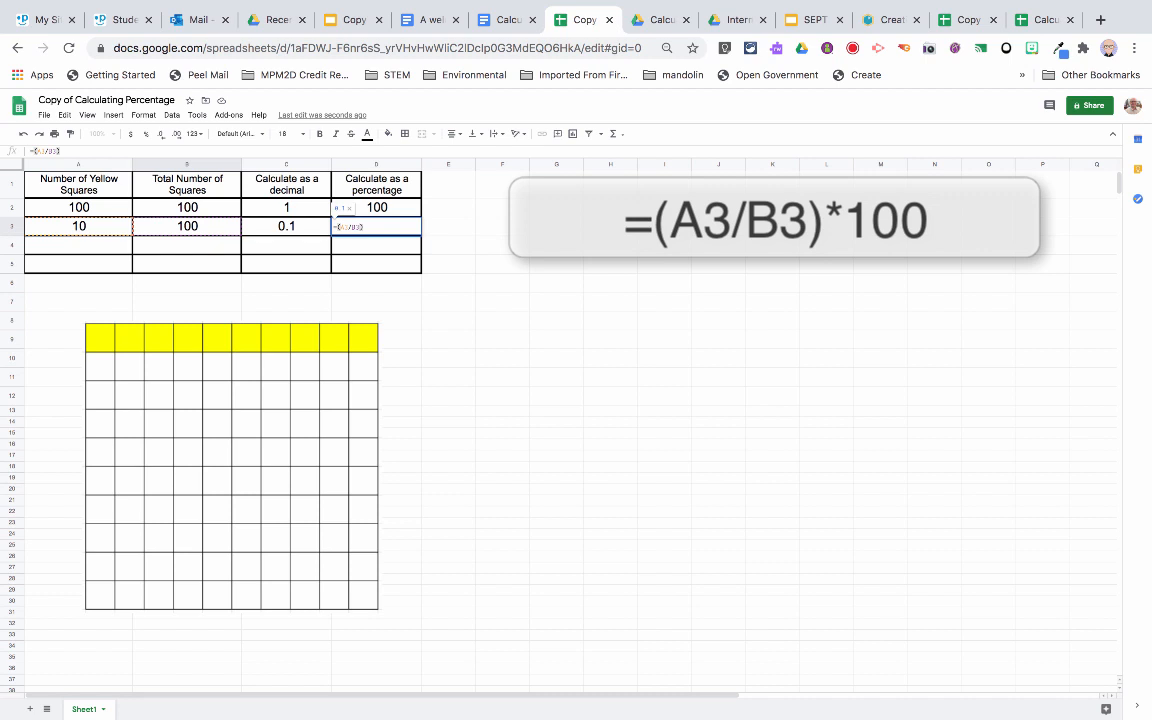
pyautogui.write('*')
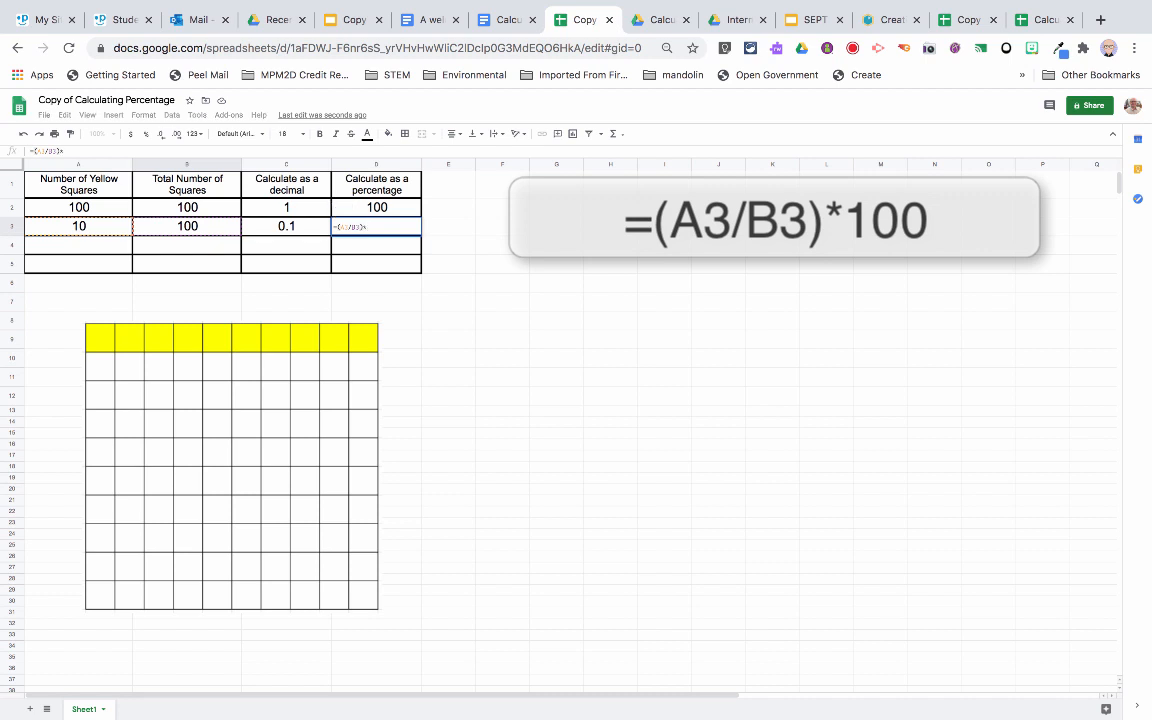
pyautogui.write('100')
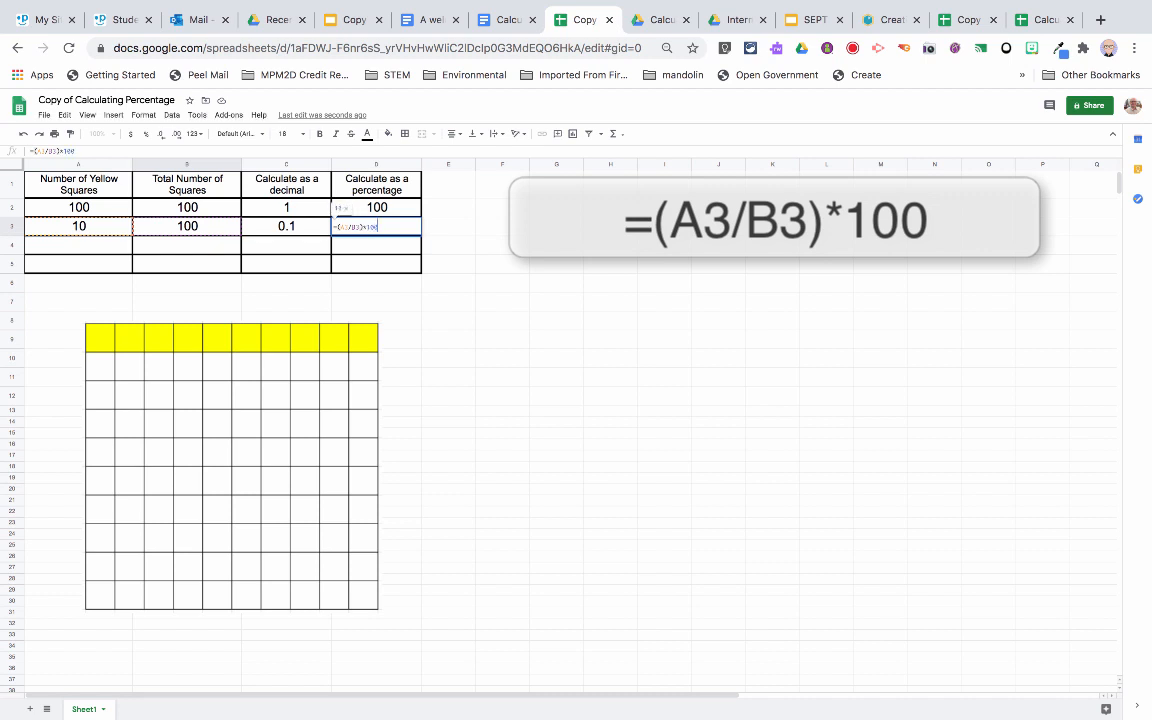
pyautogui.press('Return')
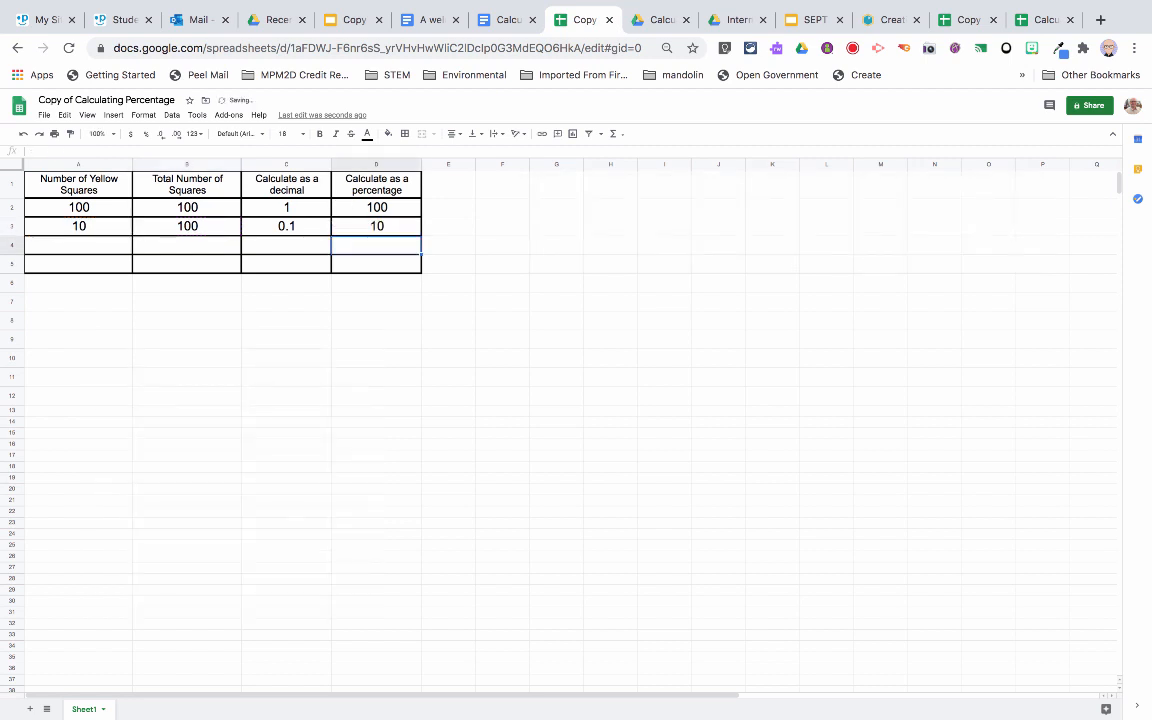